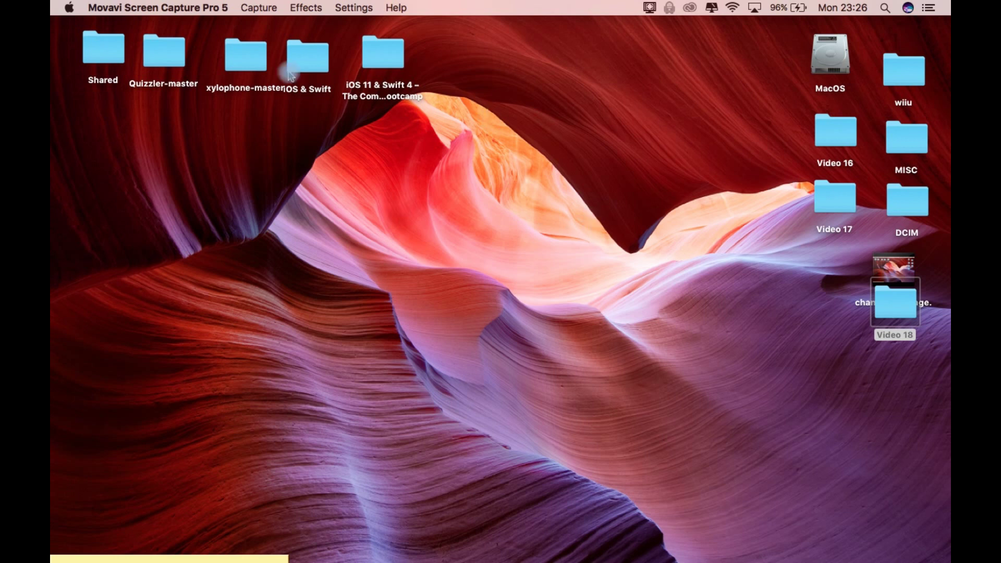
Step: Open the Language & Region pane from the Apple menu and select the English (U.S.) entry
left_click(70, 9)
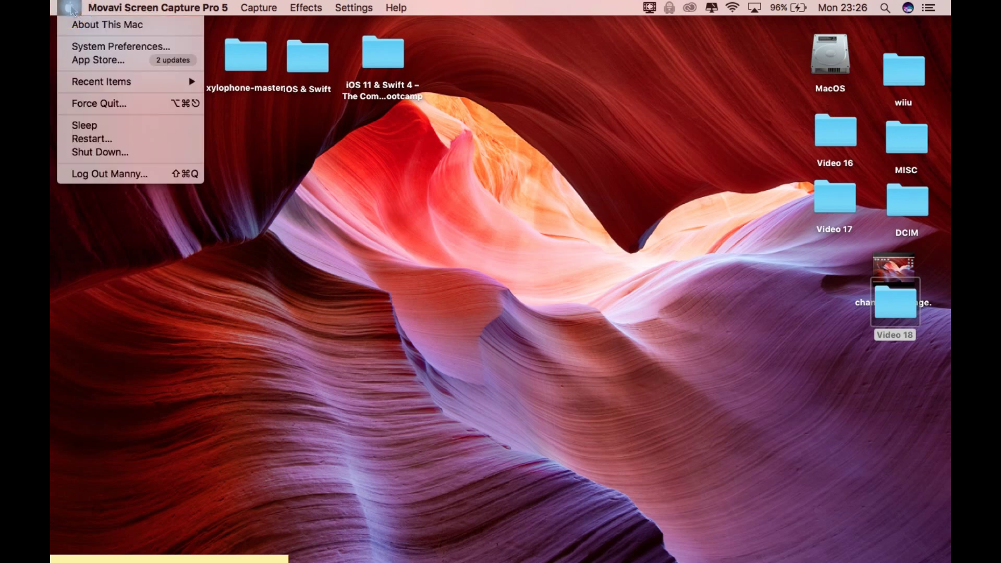
left_click(81, 49)
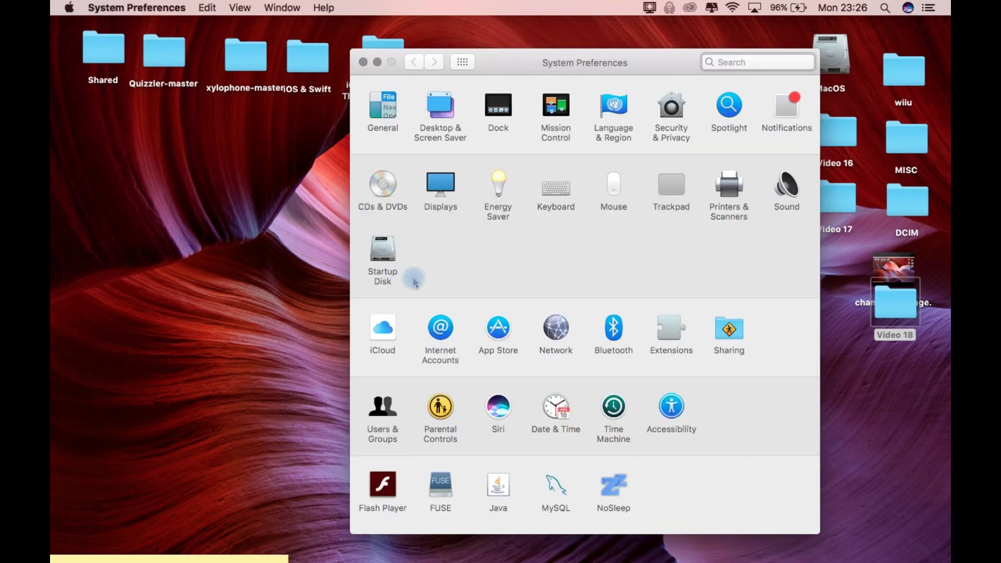
left_click(616, 131)
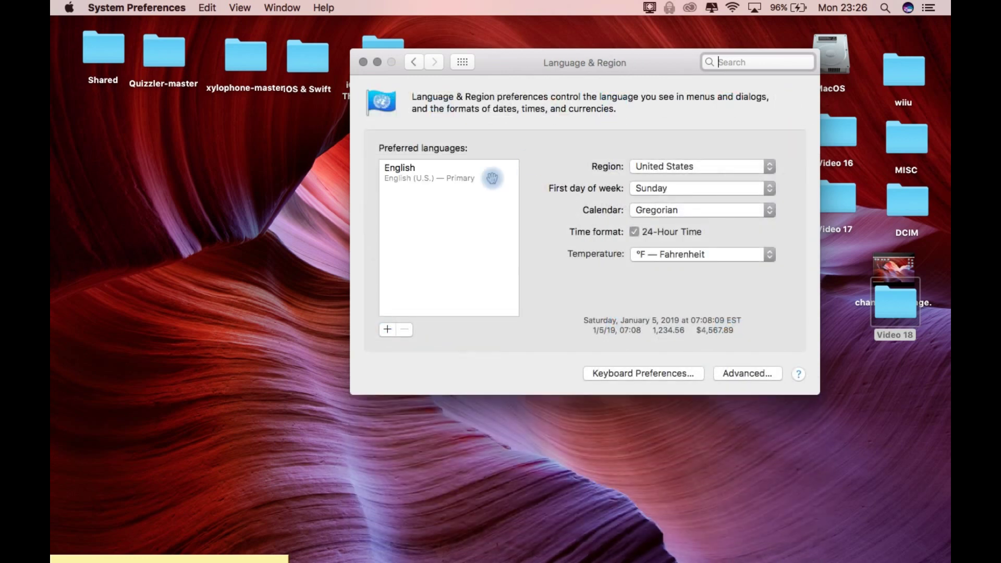
left_click(418, 180)
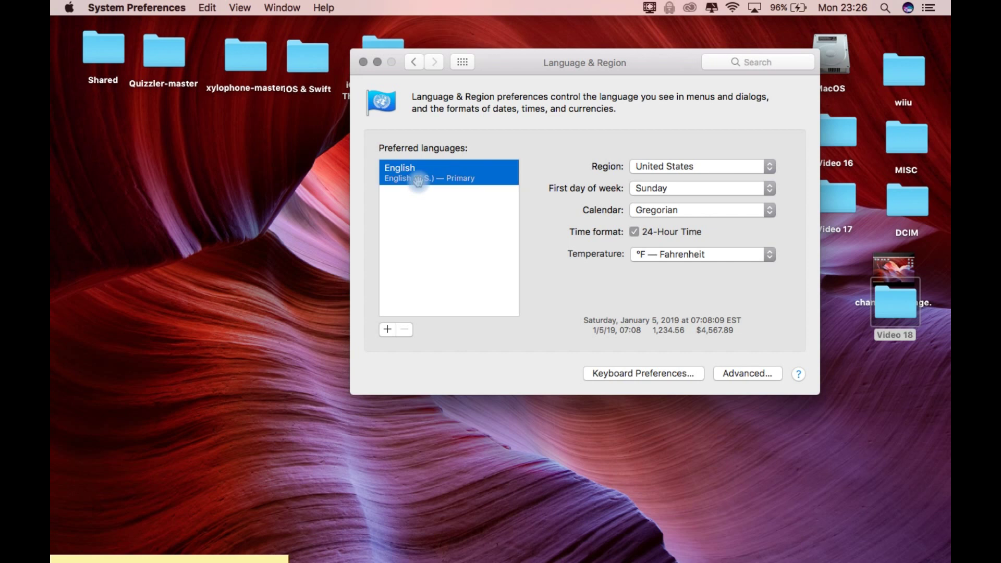
Step: Add Español (EE. UU.) as a second preferred language
left_click(387, 330)
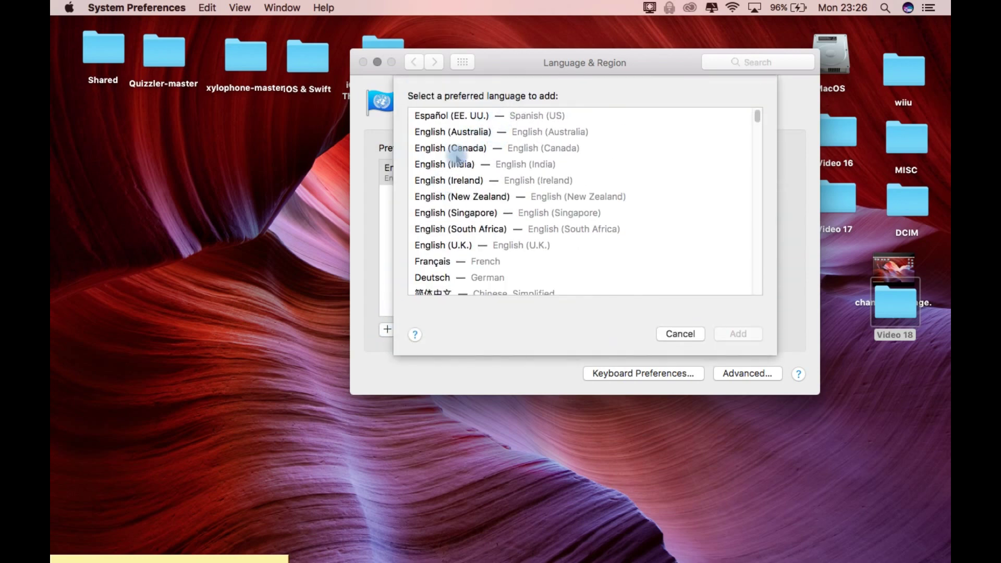
left_click_drag(756, 117, 757, 243)
scroll(757, 243, "up", 15)
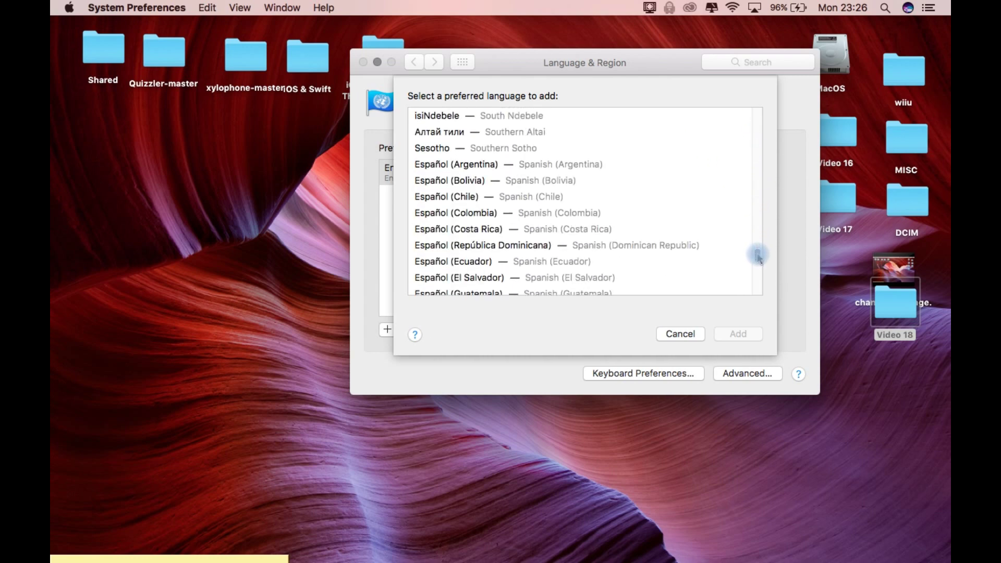
scroll(756, 253, "up", 5)
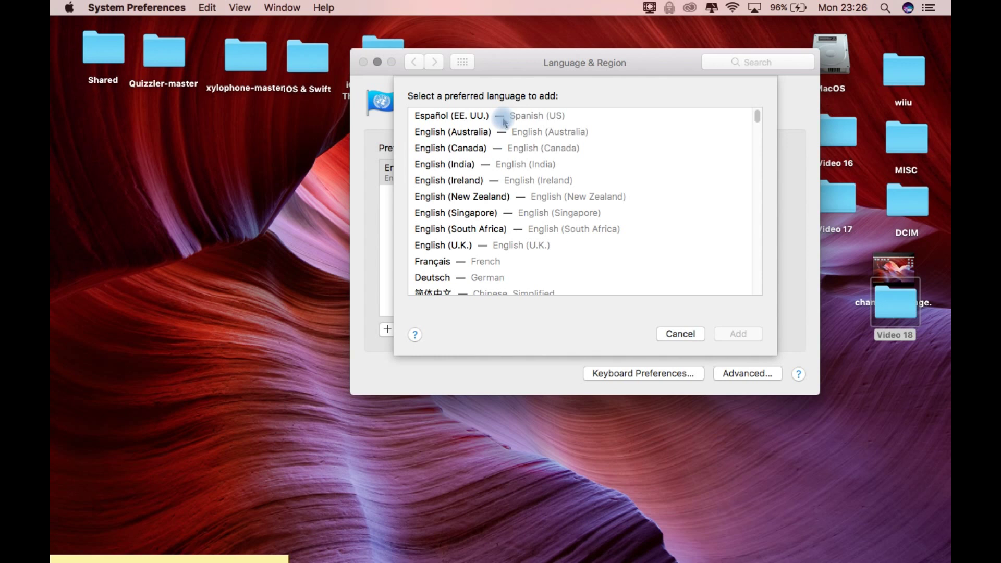
left_click(446, 116)
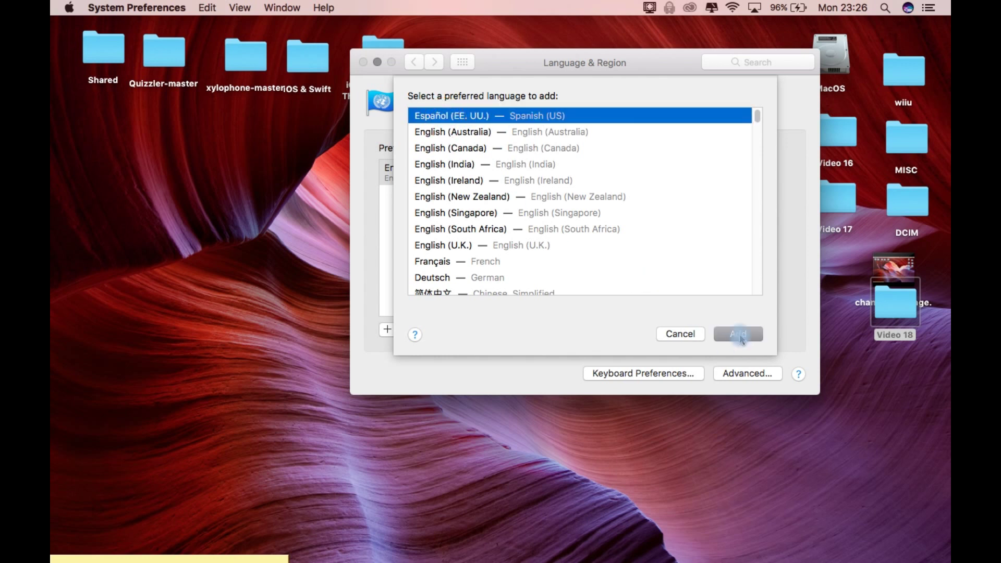
left_click(740, 335)
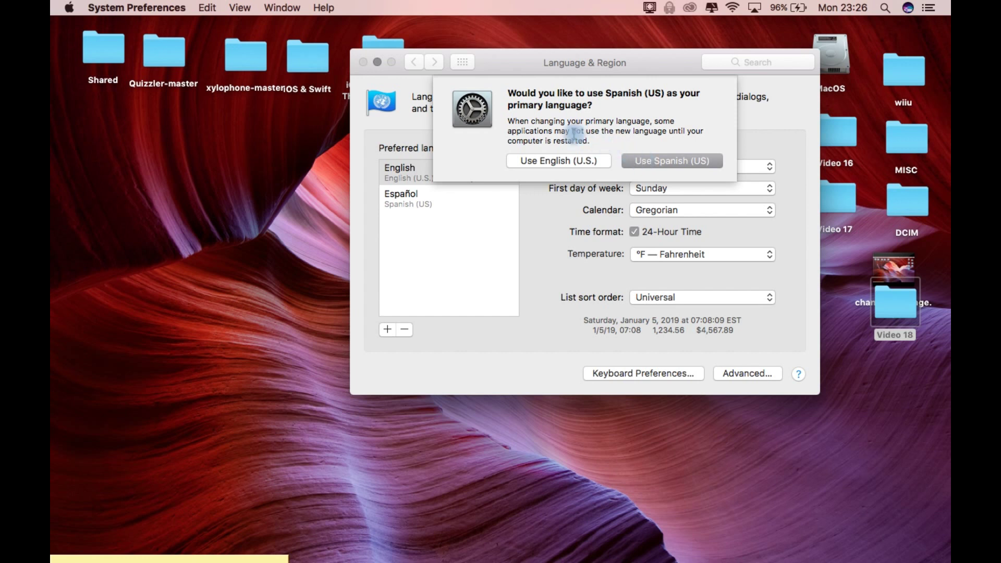
Step: Use Spanish (US) as primary, preview the Spanish keyboard layouts, and decline adding one
left_click(646, 162)
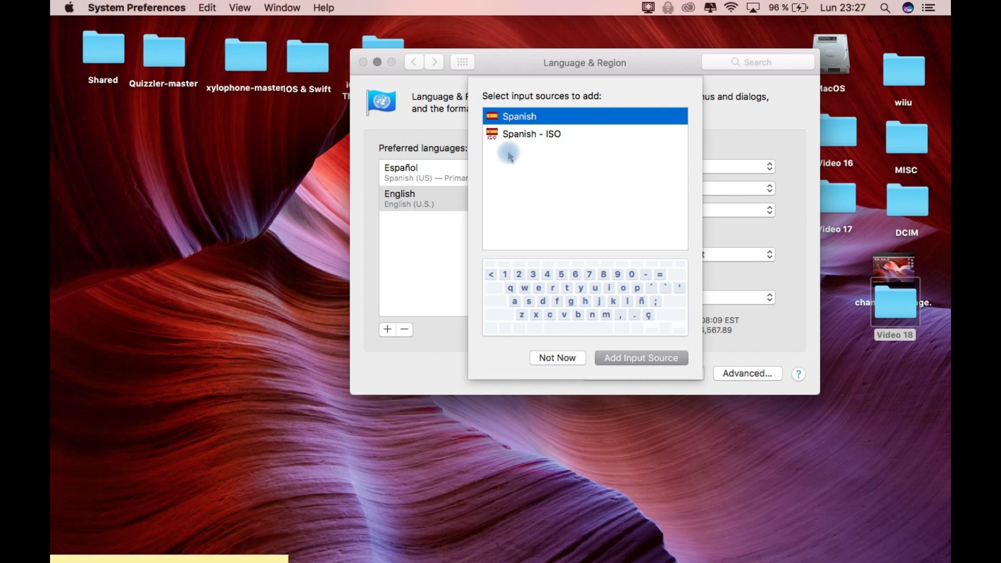
left_click(507, 138)
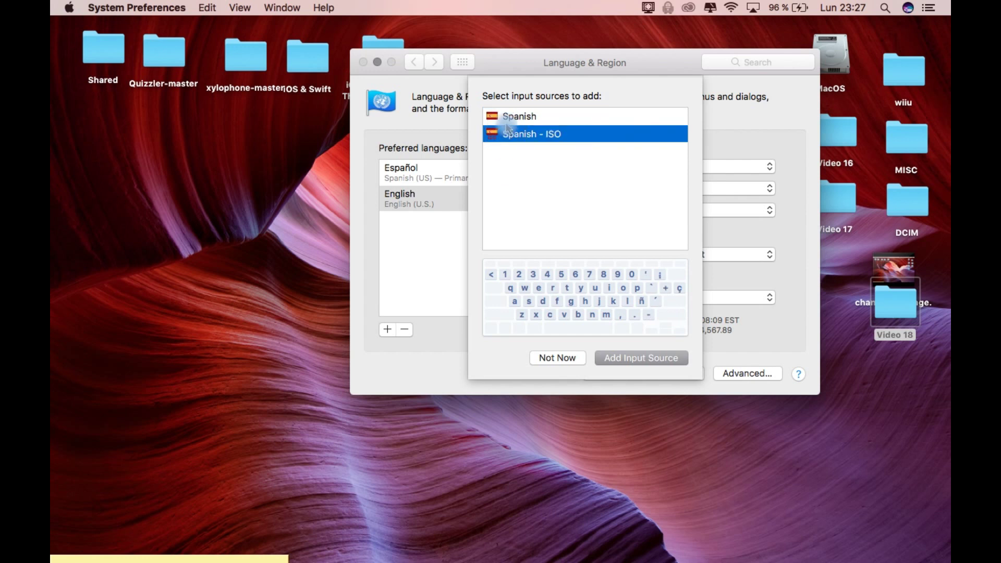
left_click(506, 116)
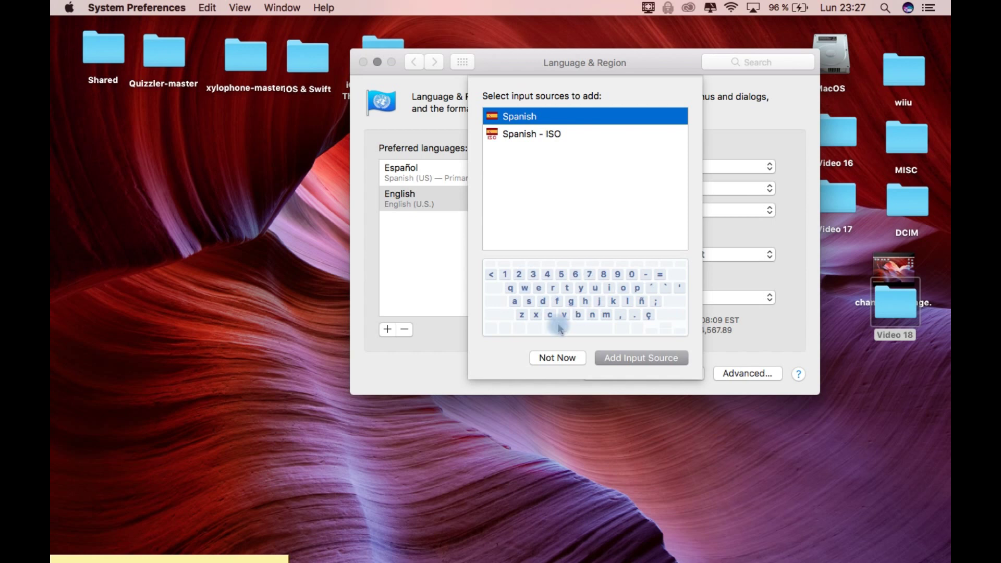
left_click(552, 358)
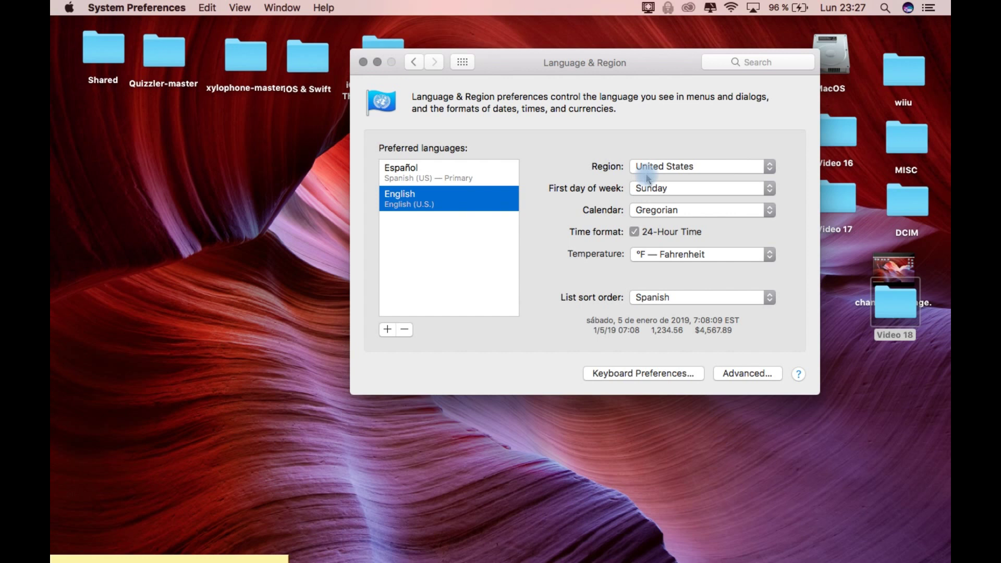
left_click(661, 168)
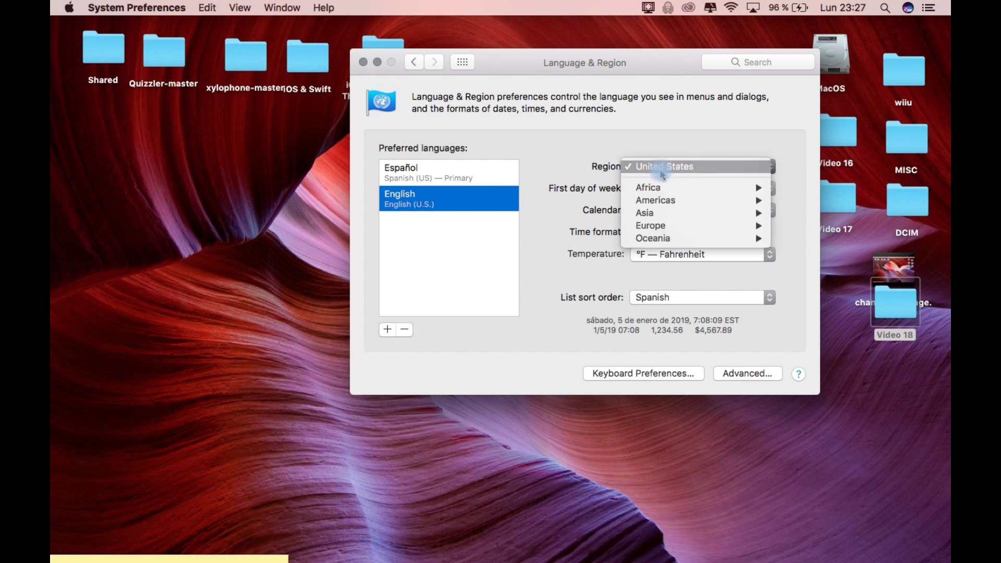
left_click(661, 167)
left_click(669, 190)
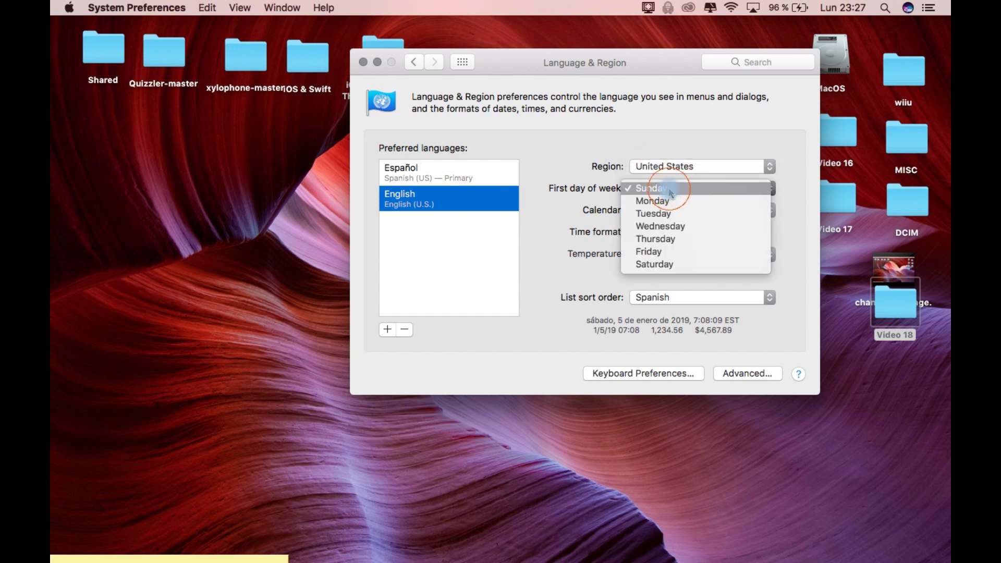
left_click(575, 207)
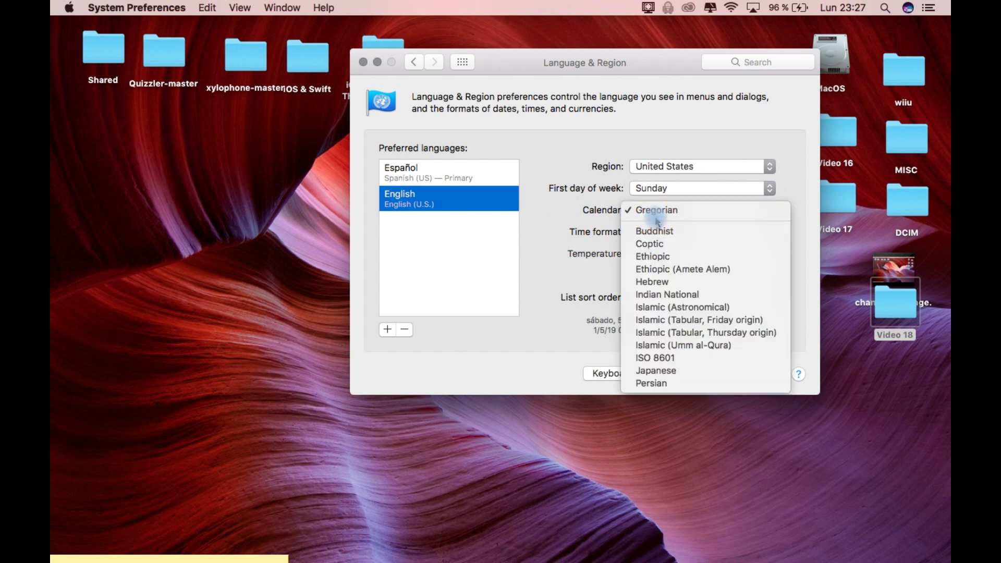
left_click(655, 211)
left_click(563, 213)
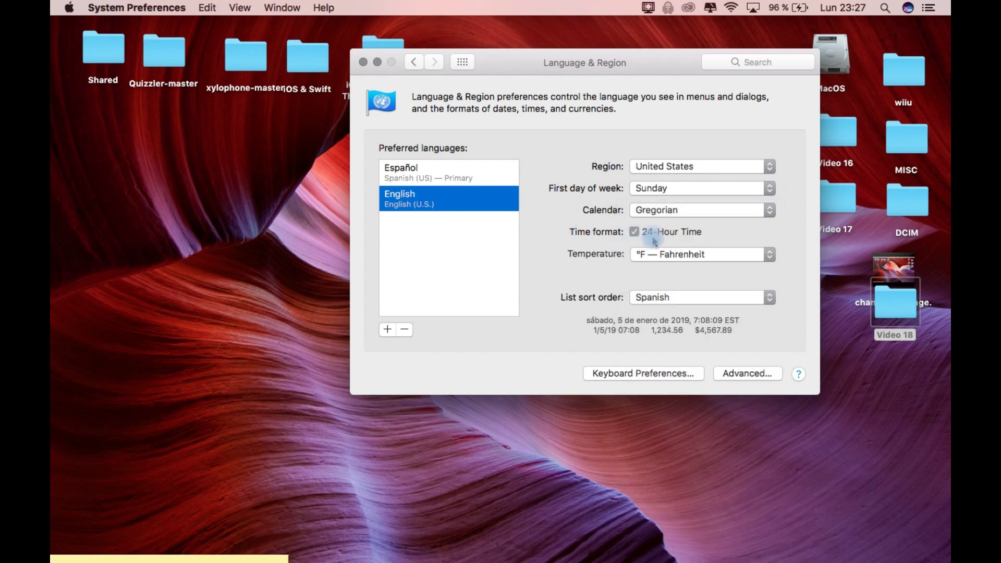
left_click(636, 231)
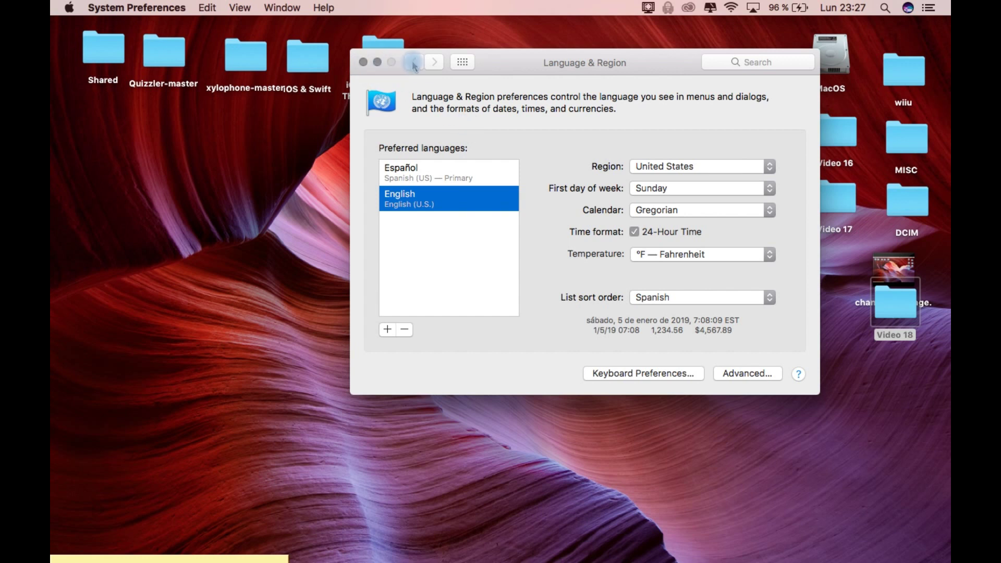
left_click(362, 63)
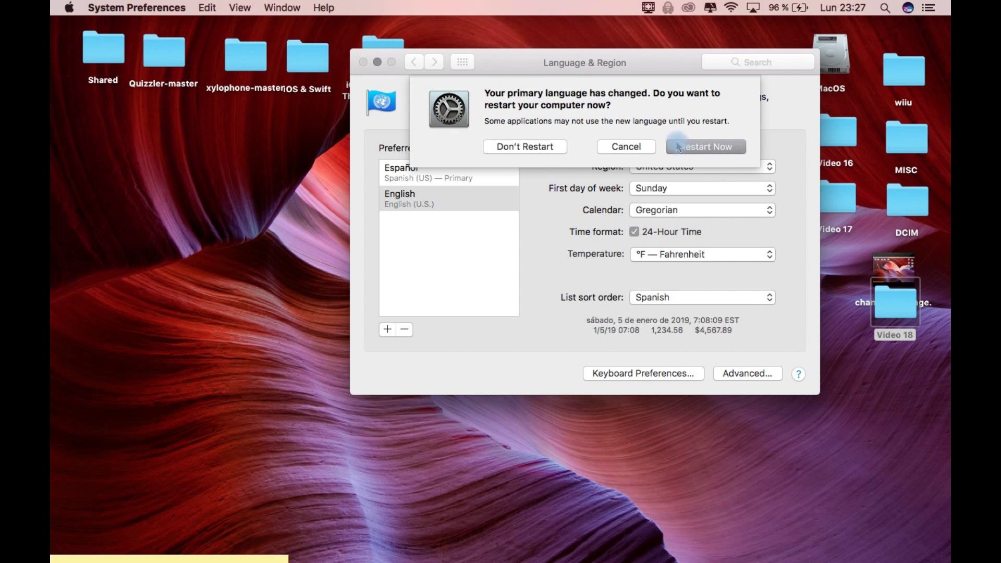
left_click(626, 147)
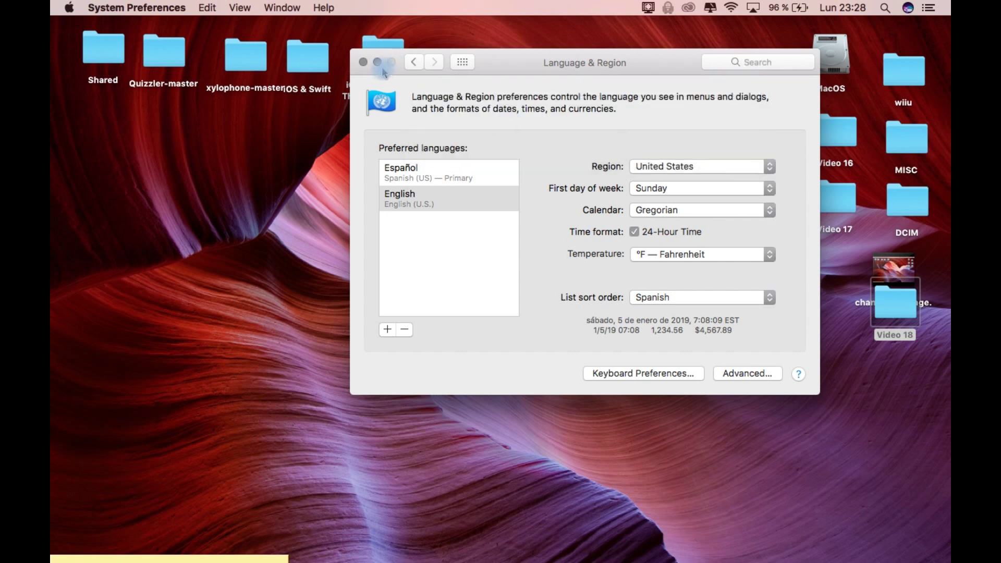
left_click(363, 62)
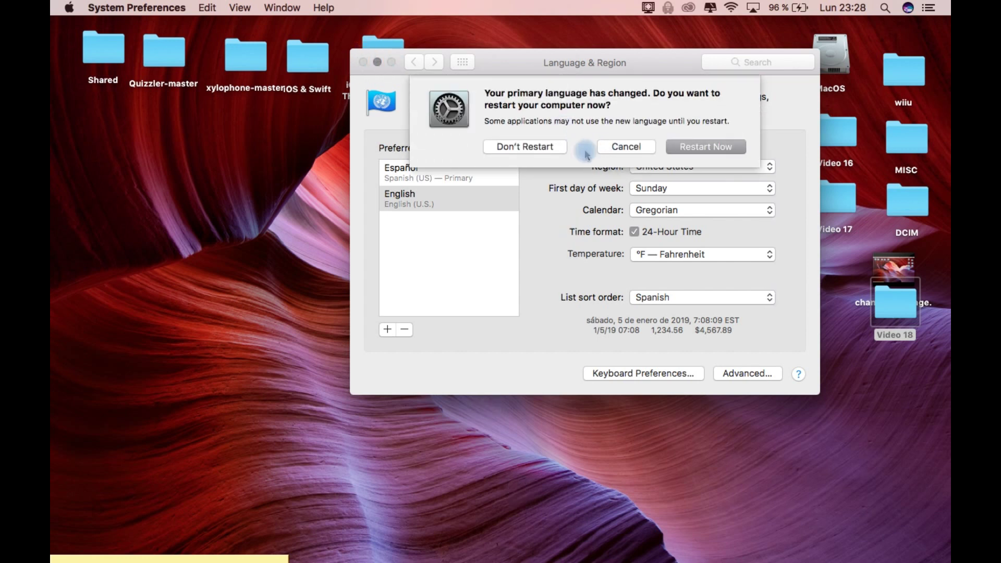
left_click(625, 152)
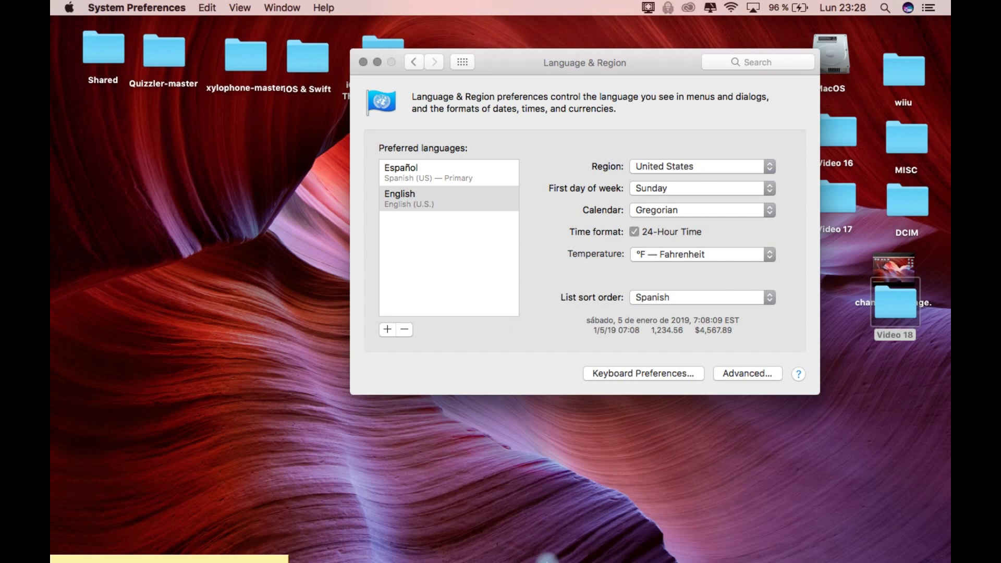